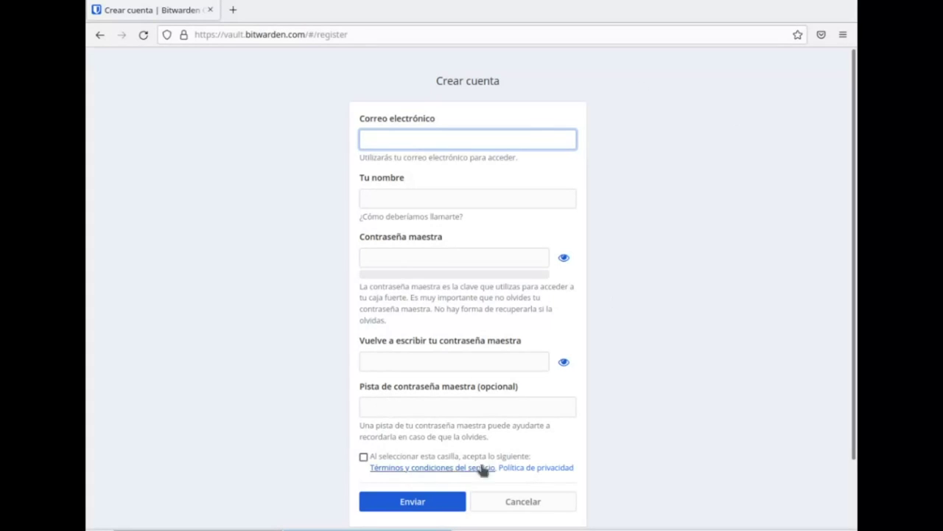
Cancel the account registration and log in to the vault with the account's e-mail and master password.
{"action": "left_click", "coordinate": [504, 504]}
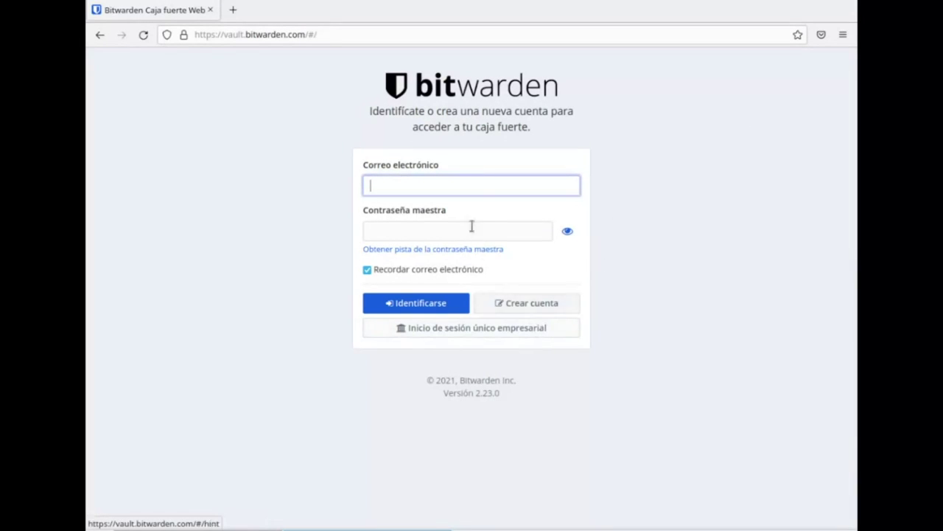
{"action": "mouse_move", "coordinate": [367, 528]}
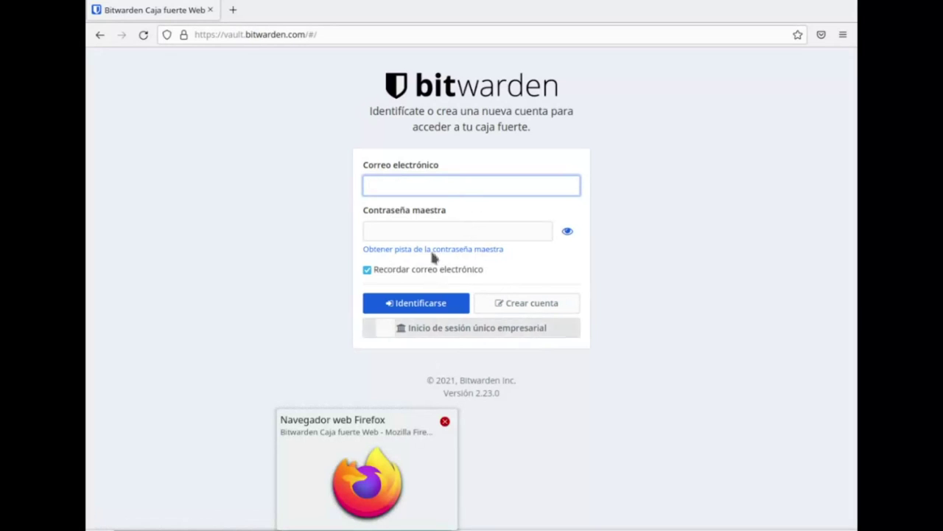
{"action": "key", "text": "ctrl+shift+l"}
{"action": "left_click", "coordinate": [423, 314]}
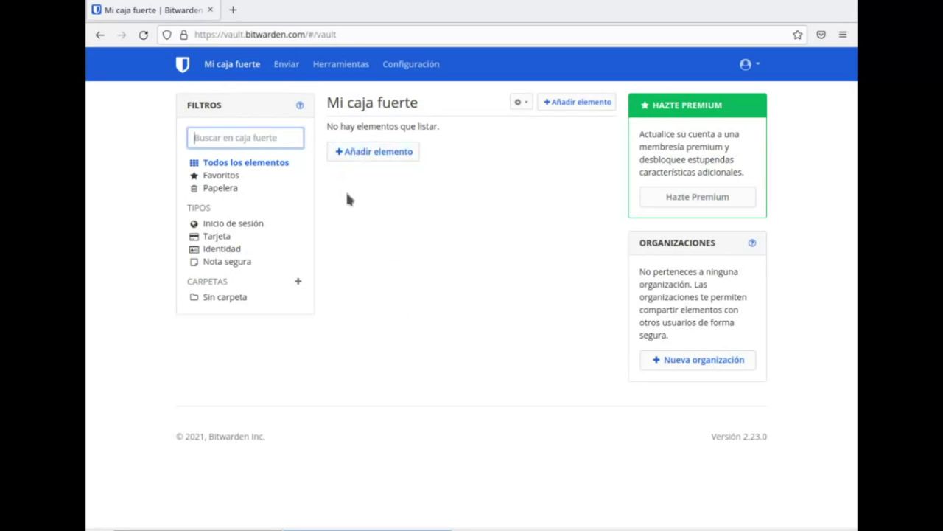
Start a new login item named Instagram and fill in the account's e-mail as username and its password.
{"action": "left_click", "coordinate": [366, 154]}
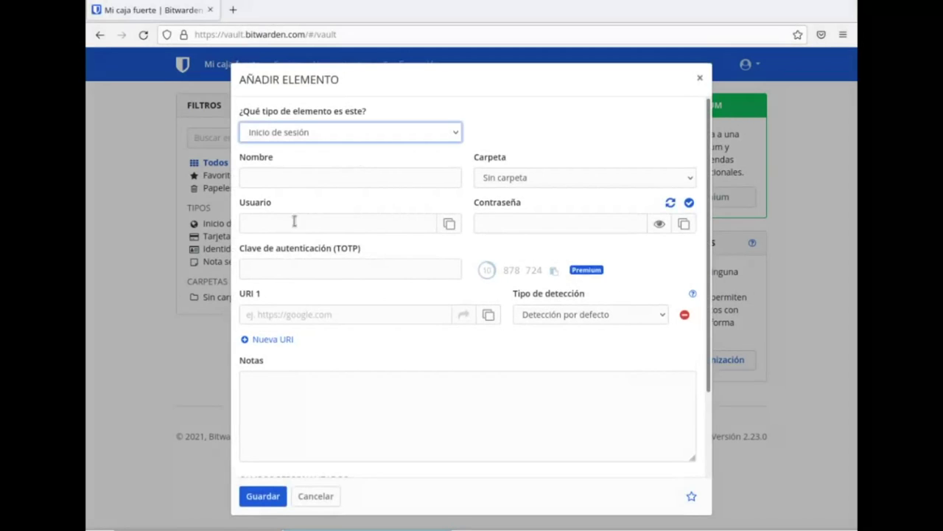
{"action": "left_click", "coordinate": [300, 179]}
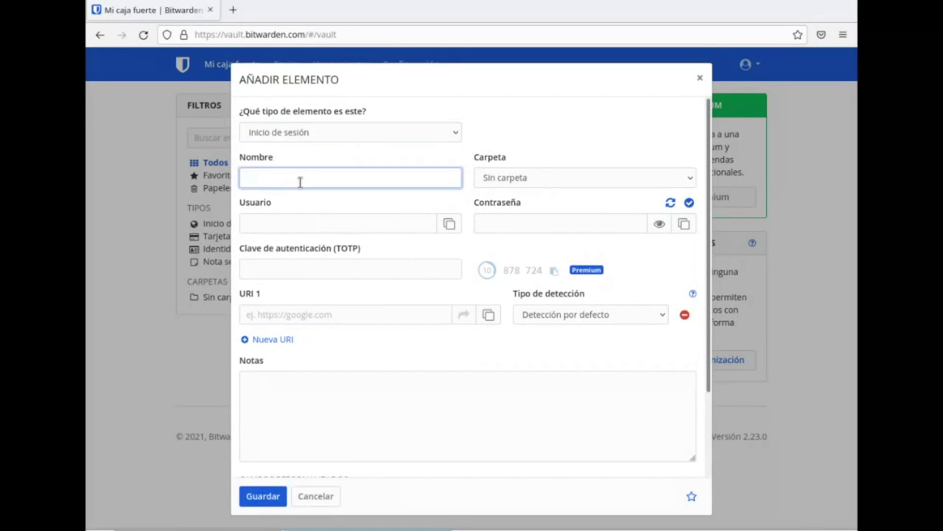
{"action": "type", "text": "Instagram"}
{"action": "left_click", "coordinate": [301, 225]}
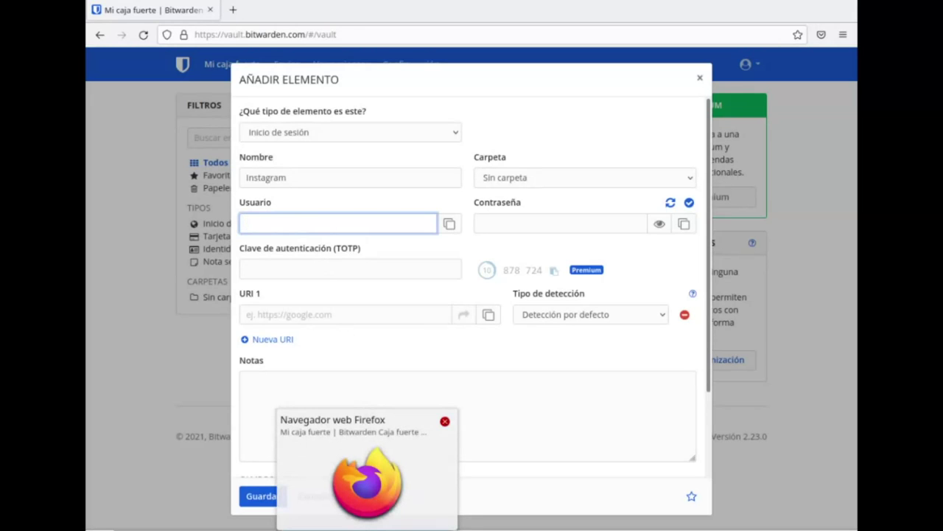
{"action": "key", "text": "ctrl+v"}
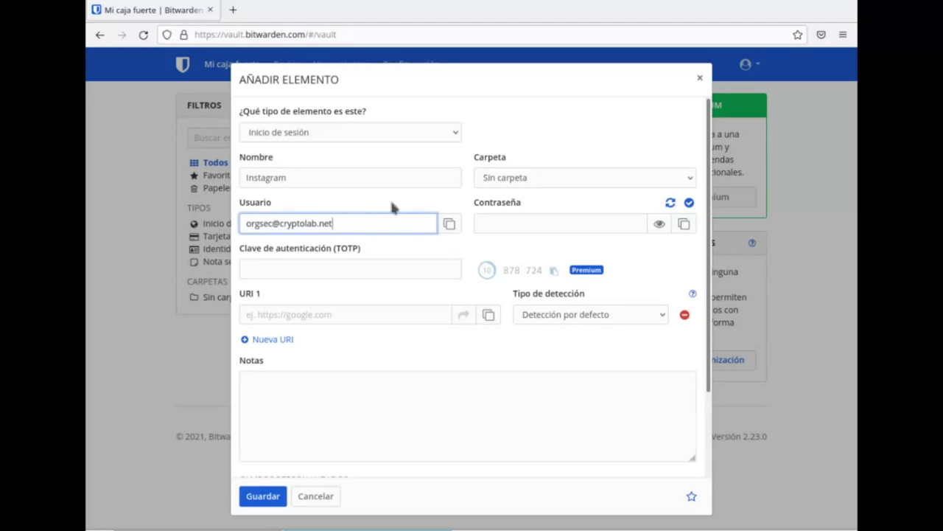
{"action": "left_click", "coordinate": [480, 227]}
{"action": "type", "text": "•••••••••••••"}
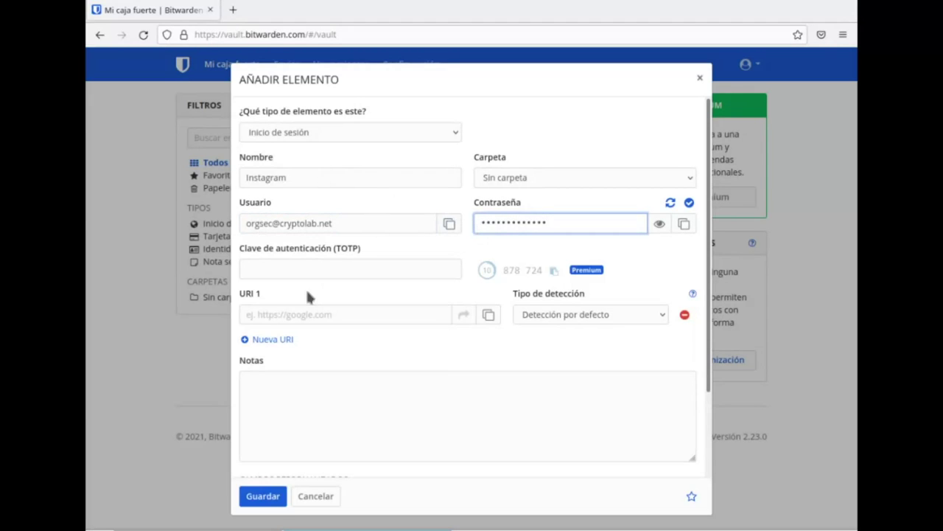
{"action": "left_click", "coordinate": [278, 324]}
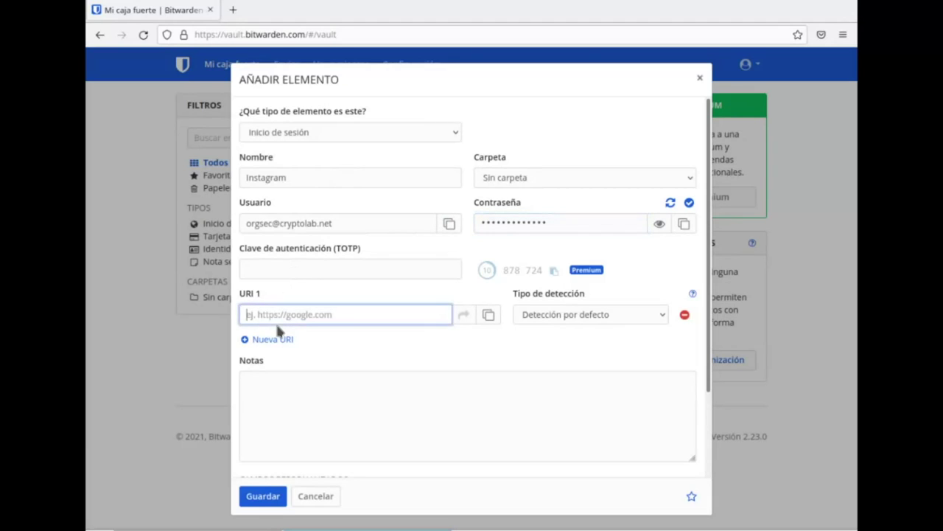
{"action": "type", "text": "www.instagr"}
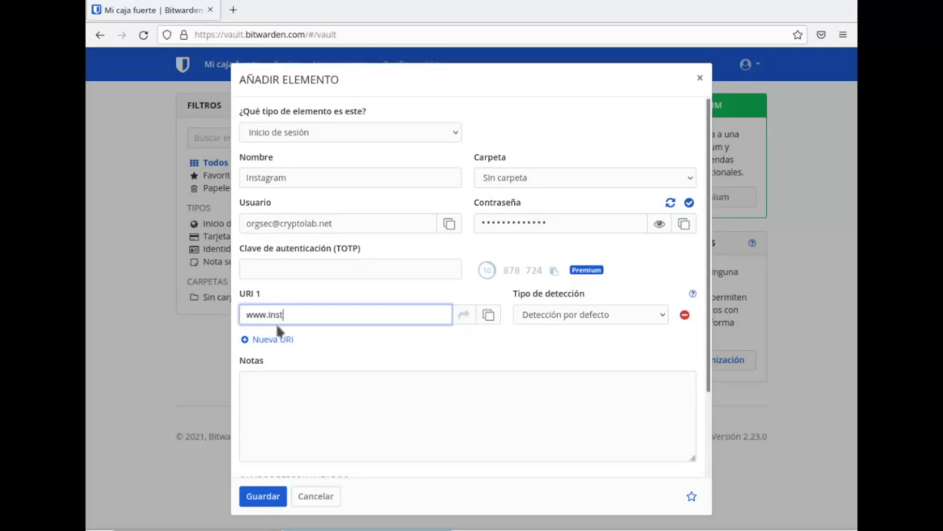
{"action": "type", "text": "amc.om"}
{"action": "key", "text": "BackSpace"}
{"action": "key", "text": "BackSpace"}
{"action": "key", "text": "BackSpace"}
{"action": "key", "text": "BackSpace"}
{"action": "type", "text": ".com"}
{"action": "left_click", "coordinate": [258, 499]}
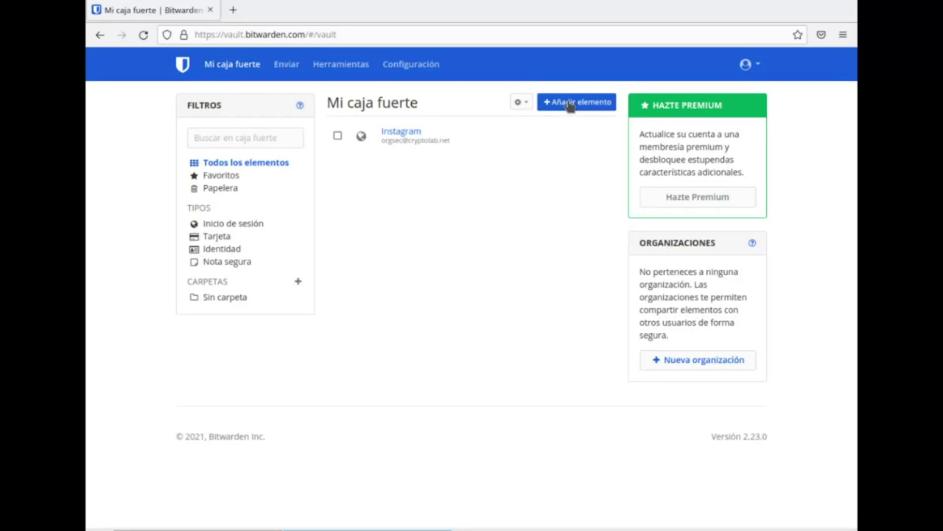
Start a new login item named Mastodon and fill in the account's e-mail as username and its password.
{"action": "left_click", "coordinate": [569, 103]}
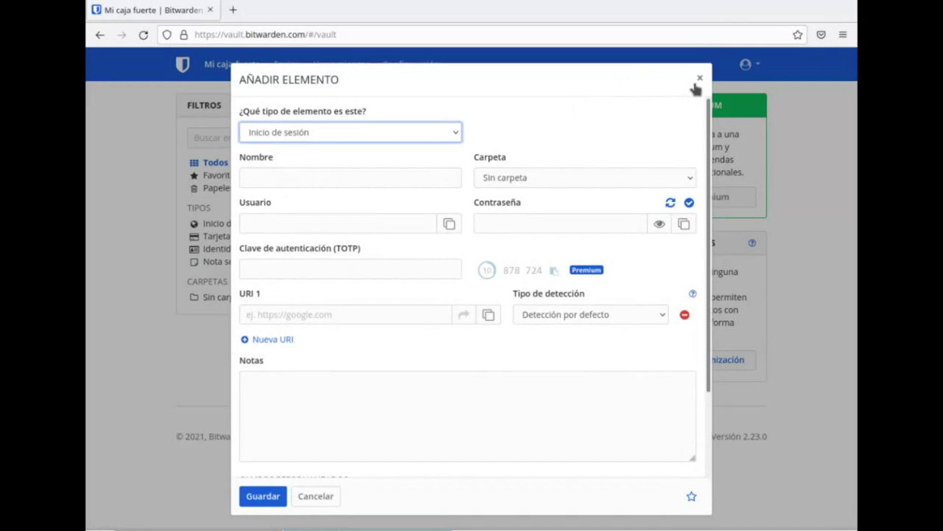
{"action": "left_click", "coordinate": [699, 79]}
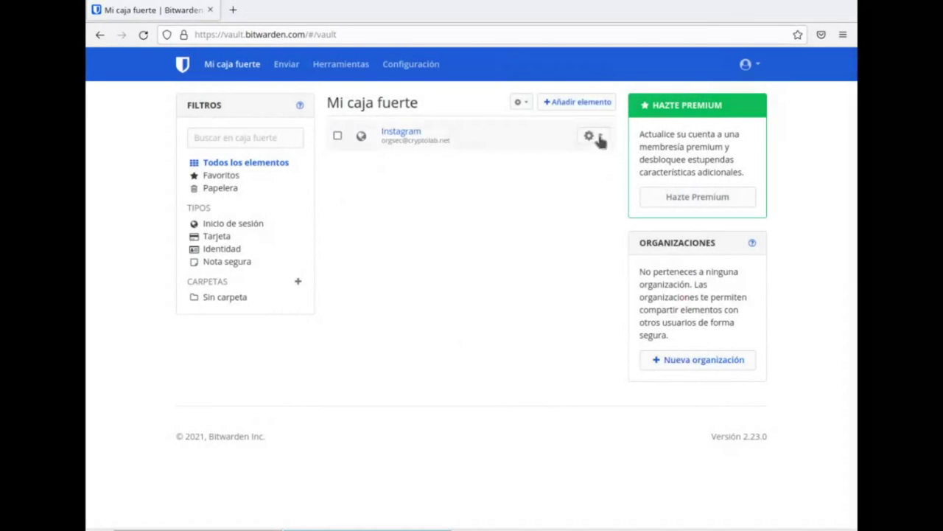
{"action": "left_click", "coordinate": [588, 106]}
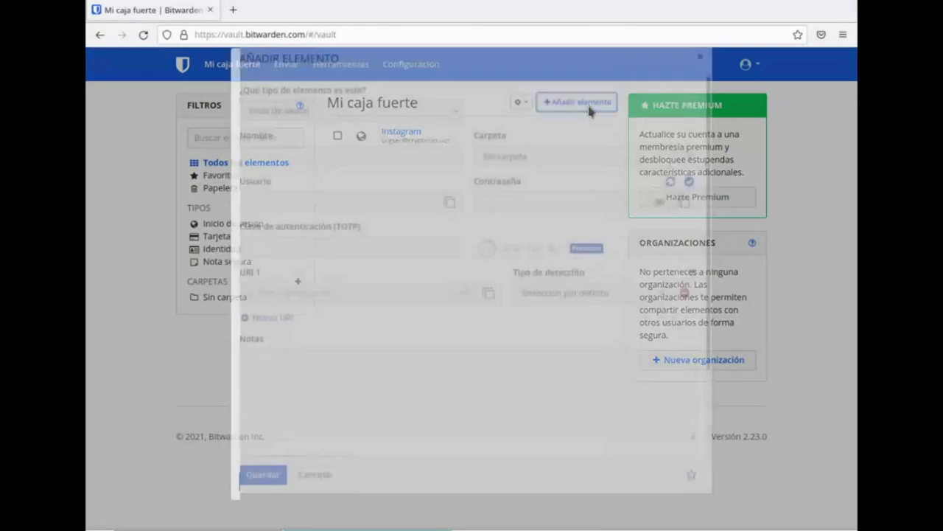
{"action": "left_click", "coordinate": [369, 180]}
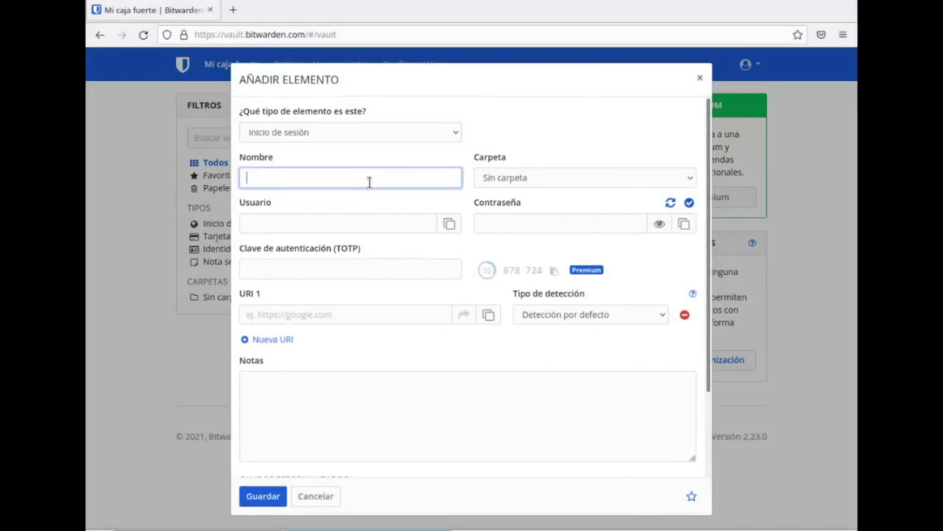
{"action": "type", "text": "Mastodon"}
{"action": "key", "text": "Tab"}
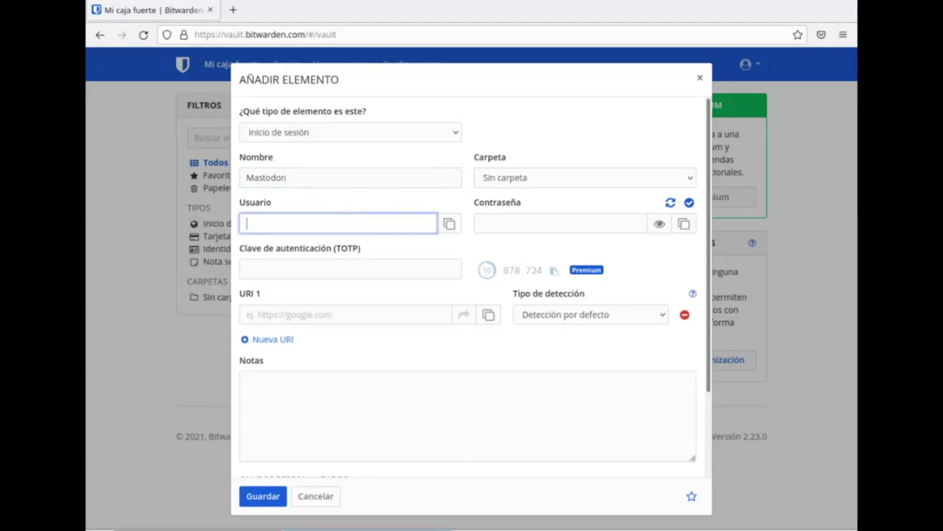
{"action": "mouse_move", "coordinate": [368, 529]}
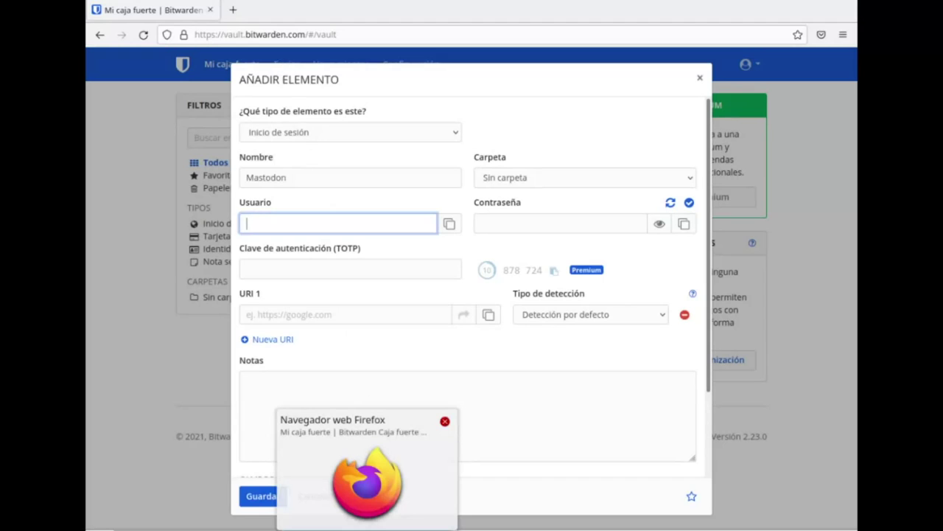
{"action": "key", "text": "ctrl+v"}
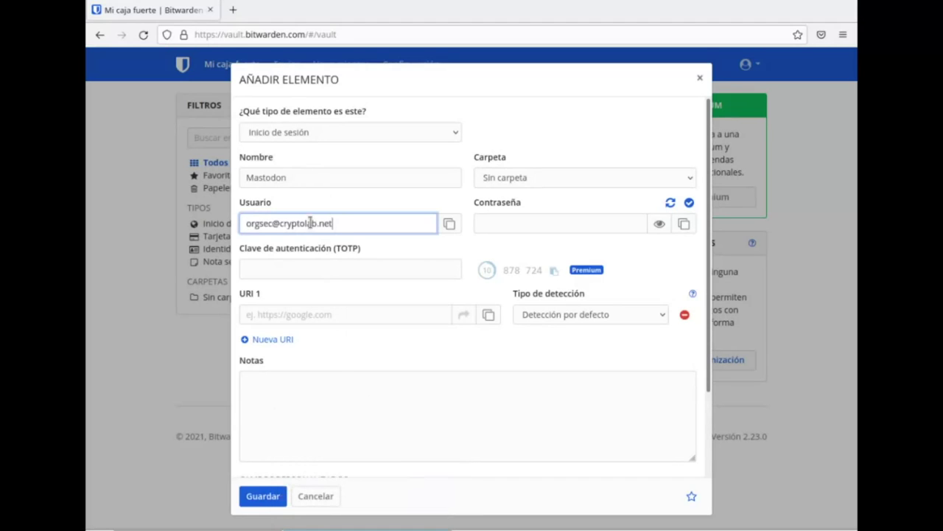
{"action": "left_click", "coordinate": [491, 226]}
{"action": "key", "text": "ctrl+v"}
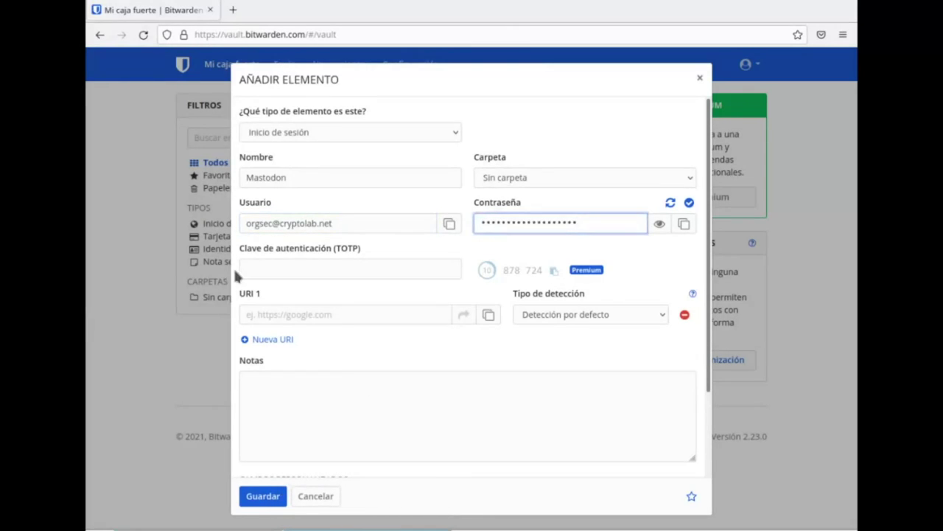
{"action": "left_click", "coordinate": [260, 319]}
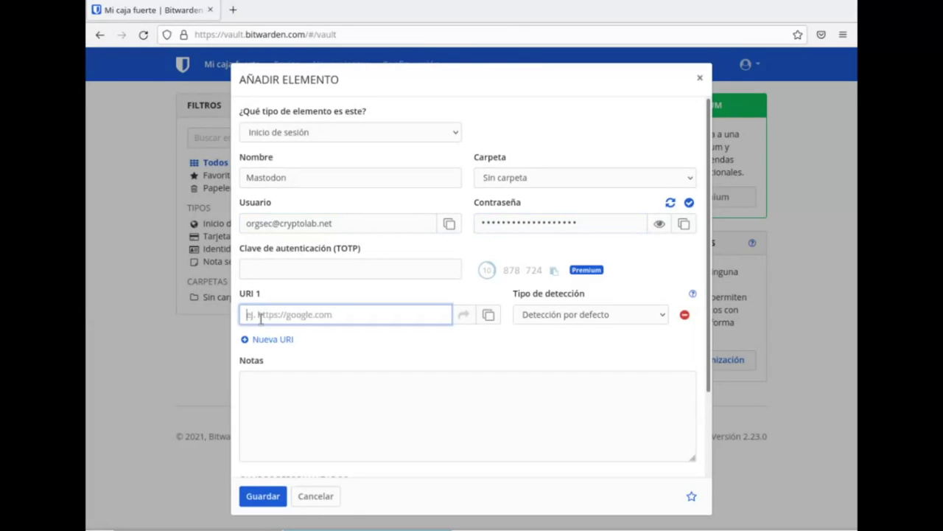
{"action": "type", "text": "https://mastodon.social"}
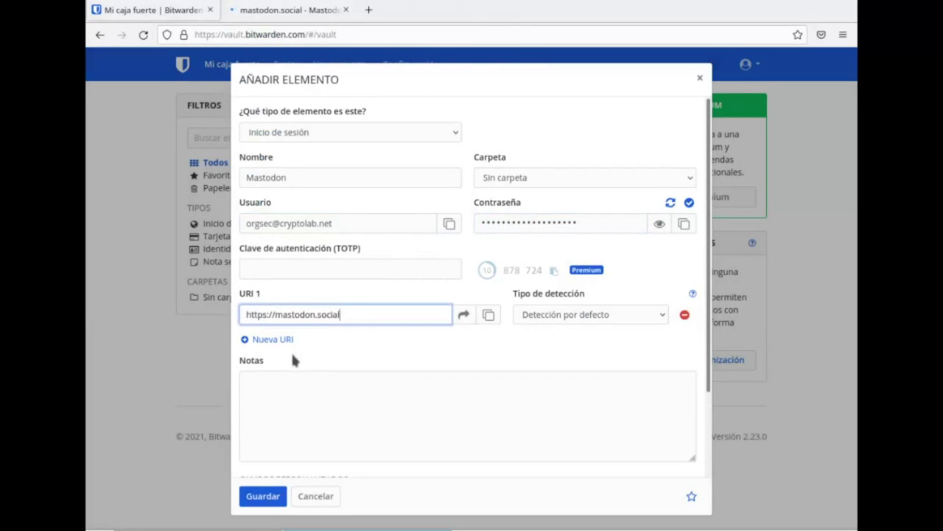
{"action": "left_click", "coordinate": [260, 498]}
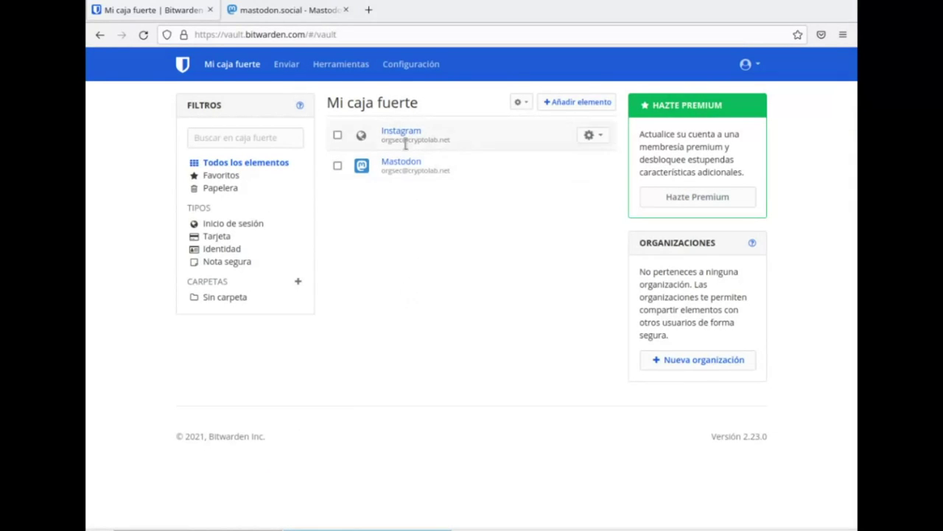
Review the actions available for the Mastodon vault item and look at the mastodon.social login page.
{"action": "left_click", "coordinate": [593, 166]}
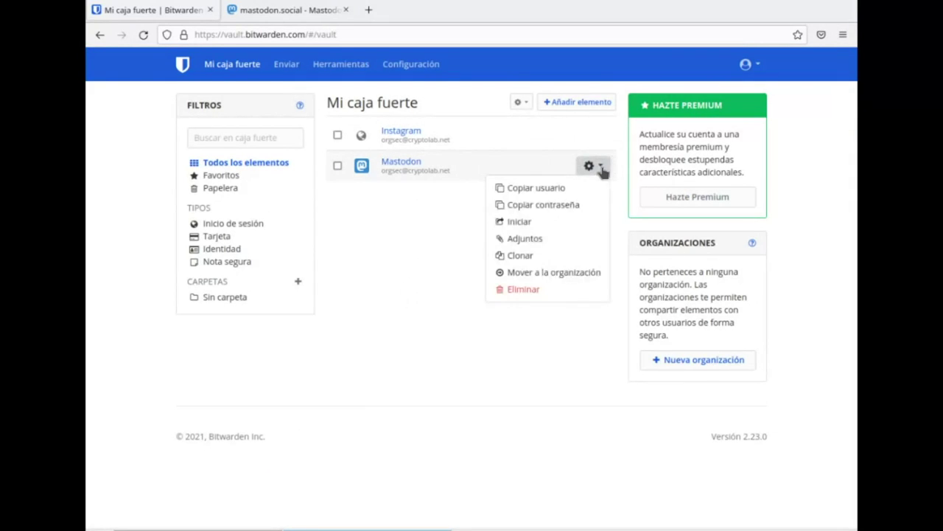
{"action": "left_click", "coordinate": [412, 261]}
{"action": "left_click", "coordinate": [313, 16]}
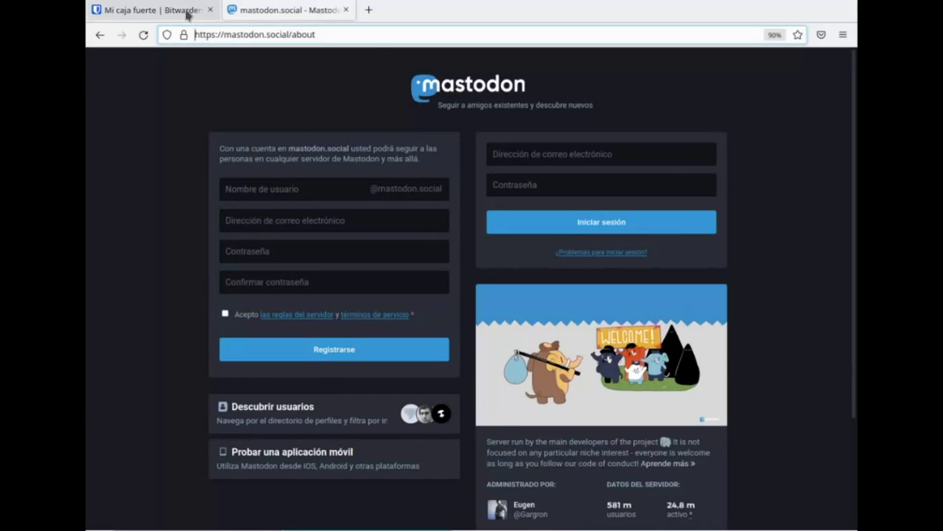
{"action": "left_click", "coordinate": [185, 10]}
{"action": "left_click", "coordinate": [262, 14]}
{"action": "left_click", "coordinate": [169, 17]}
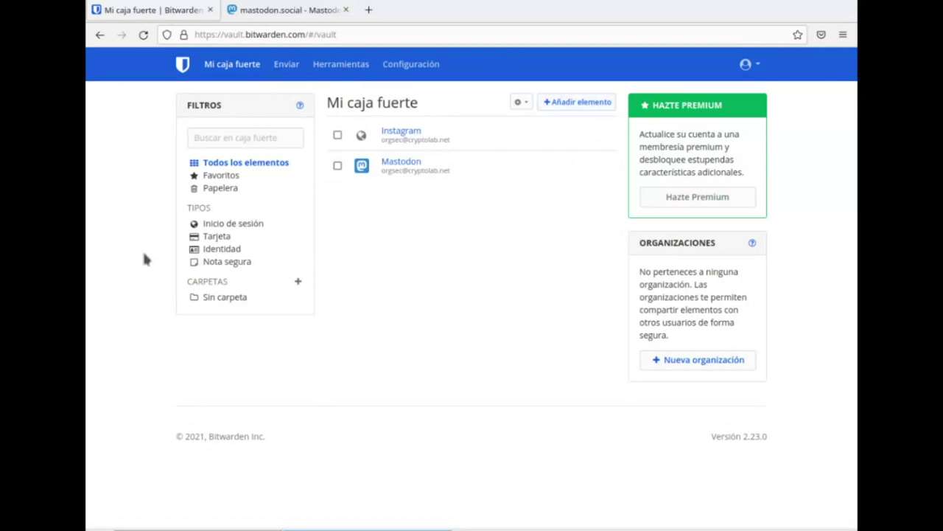
{"action": "left_click", "coordinate": [293, 9]}
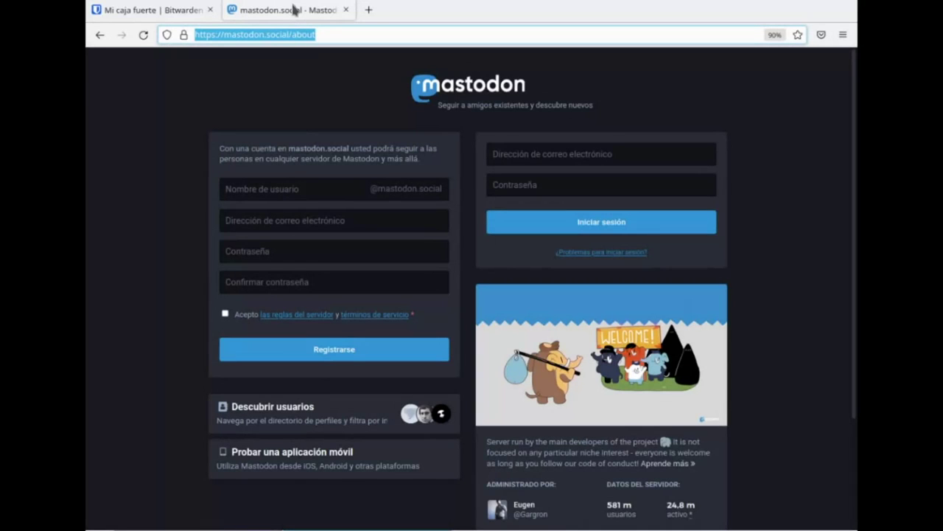
{"action": "left_click", "coordinate": [190, 11]}
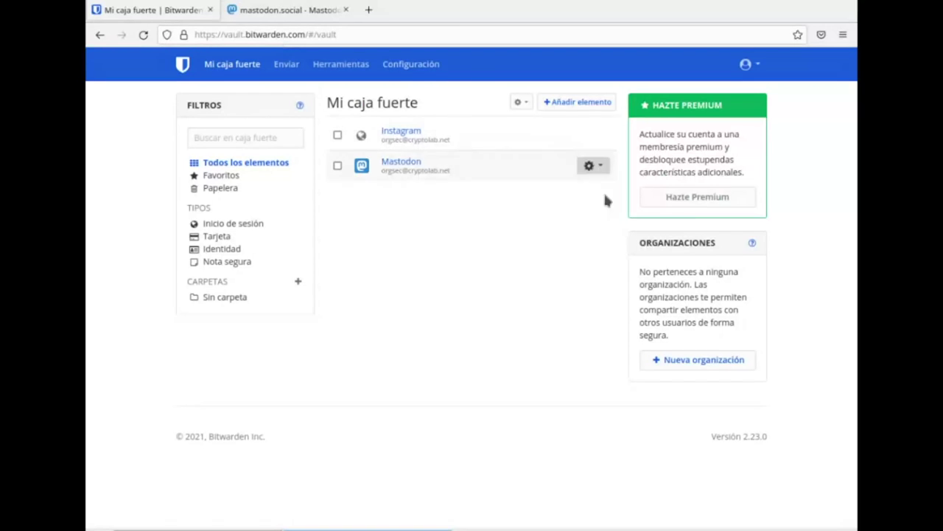
Copy the Mastodon item's username from the vault into the e-mail field of the mastodon.social login form.
{"action": "left_click", "coordinate": [599, 166]}
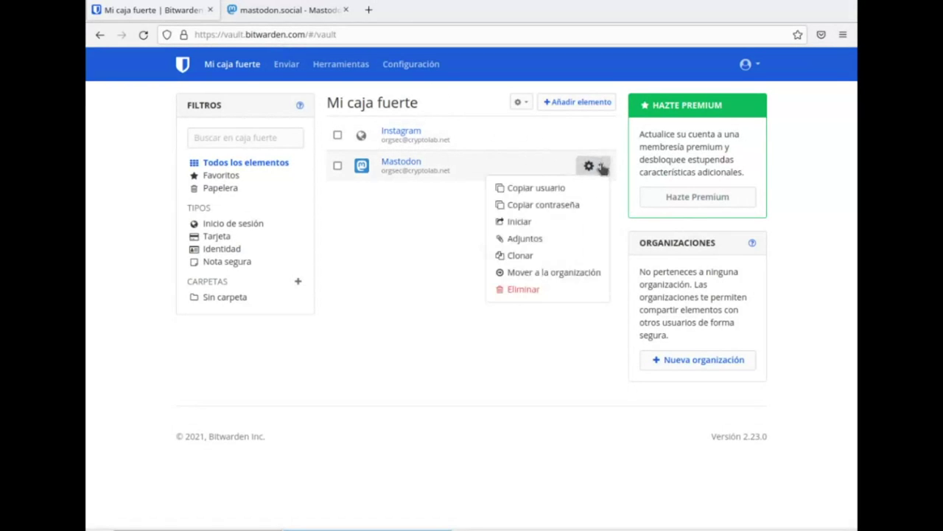
{"action": "left_click", "coordinate": [558, 190]}
{"action": "left_click", "coordinate": [249, 10]}
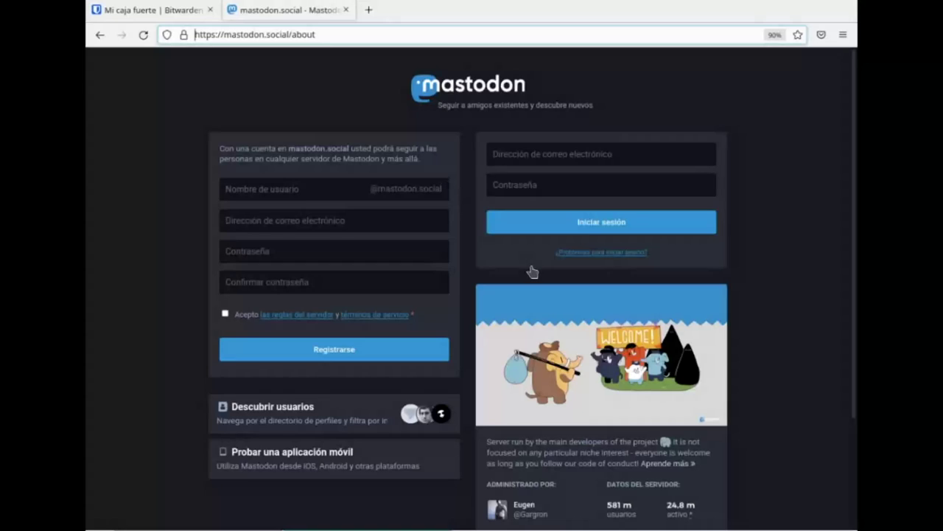
{"action": "left_click", "coordinate": [520, 151]}
{"action": "key", "text": "ctrl+v"}
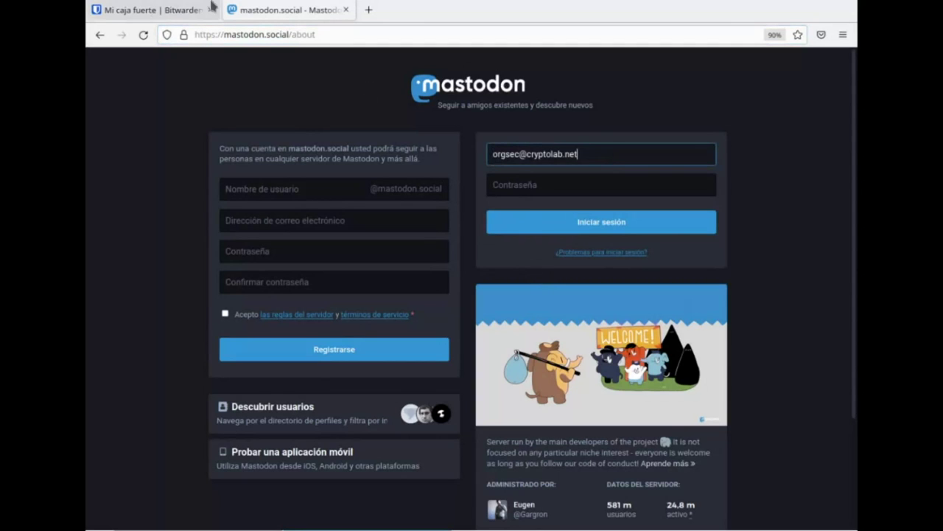
Copy the Mastodon item's password from the vault into the mastodon.social login form's password field, and close the vault page.
{"action": "left_click", "coordinate": [185, 8]}
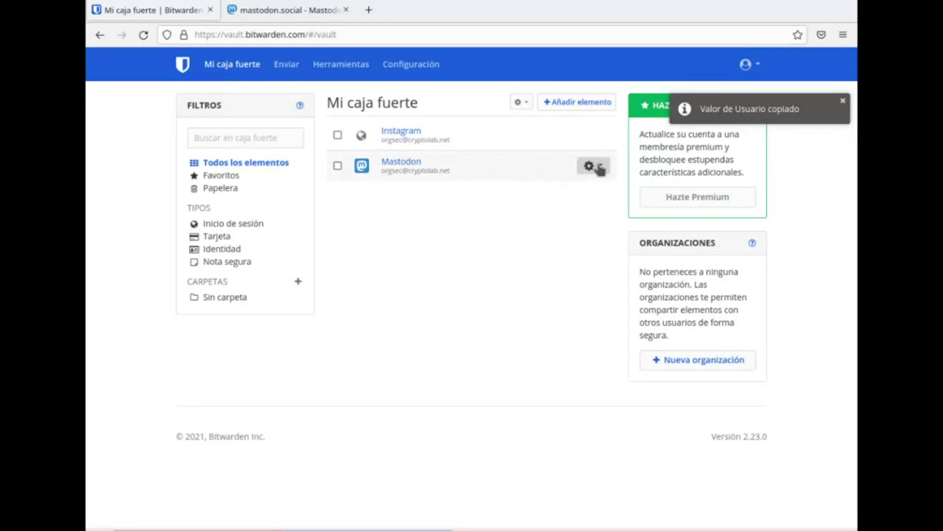
{"action": "left_click", "coordinate": [594, 166]}
{"action": "left_click", "coordinate": [577, 205]}
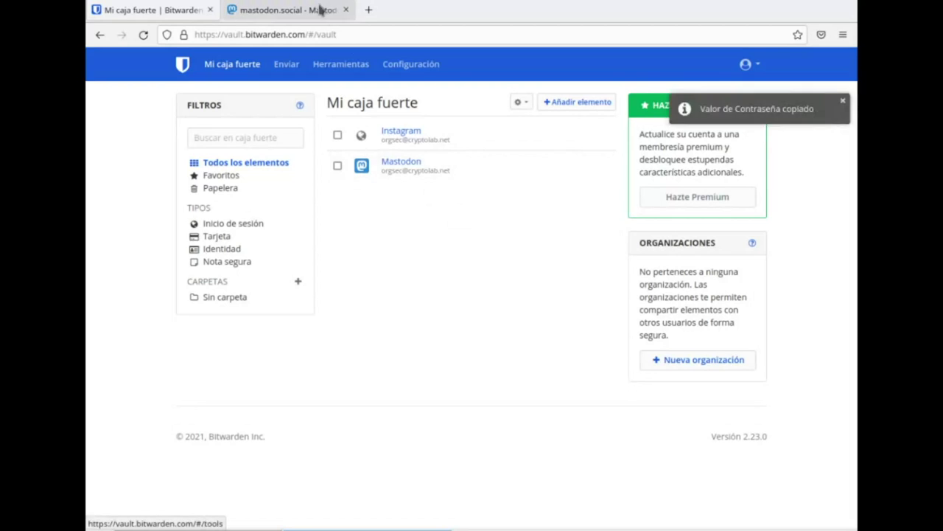
{"action": "left_click", "coordinate": [319, 9]}
{"action": "left_click", "coordinate": [505, 189]}
{"action": "key", "text": "ctrl+v"}
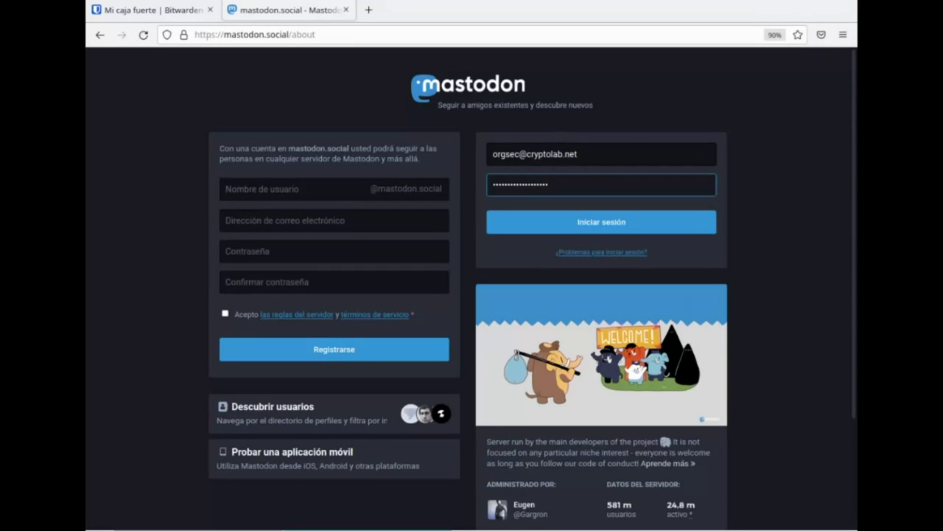
{"action": "left_click", "coordinate": [163, 12]}
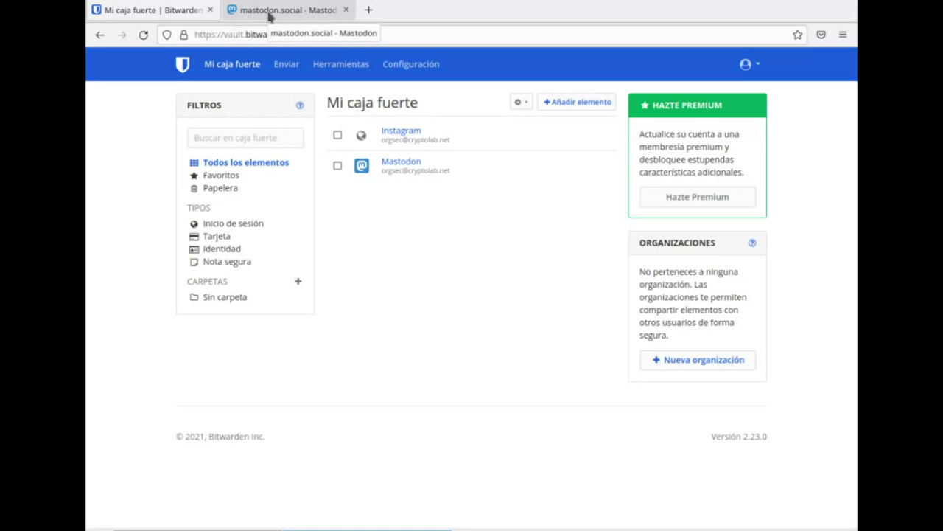
{"action": "left_click", "coordinate": [210, 10]}
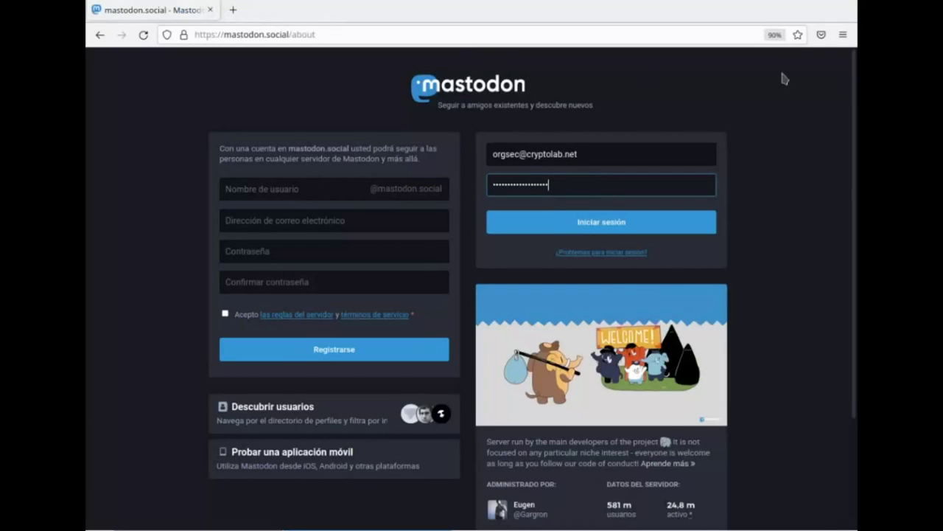
Open the Firefox add-ons manager and search for the "bitwarden" extension.
{"action": "left_click", "coordinate": [843, 34]}
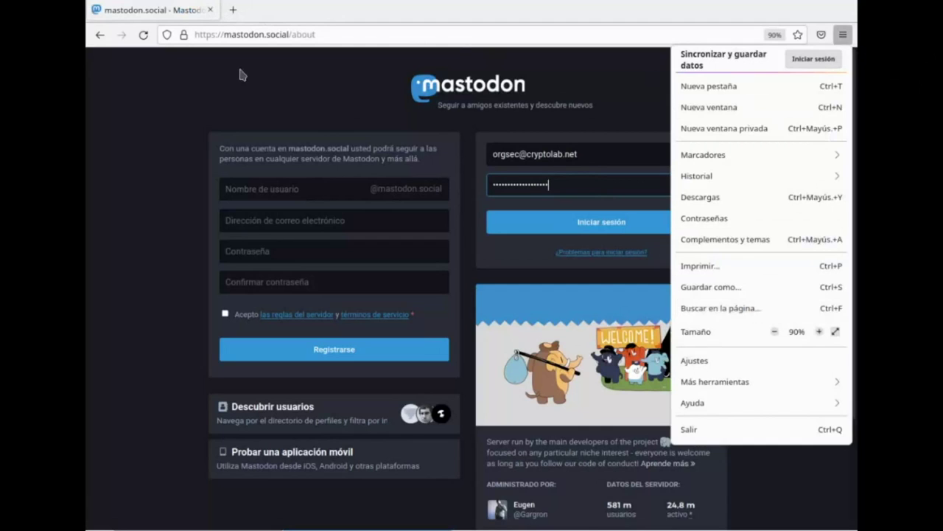
{"action": "left_click", "coordinate": [124, 16]}
{"action": "left_click", "coordinate": [843, 35]}
{"action": "left_click", "coordinate": [749, 242]}
{"action": "left_click", "coordinate": [485, 66]}
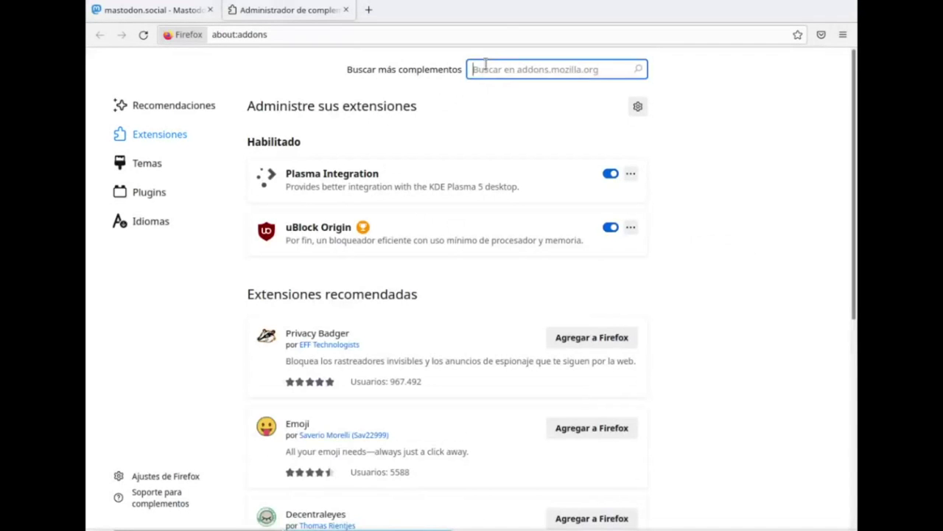
{"action": "type", "text": "bitwarden"}
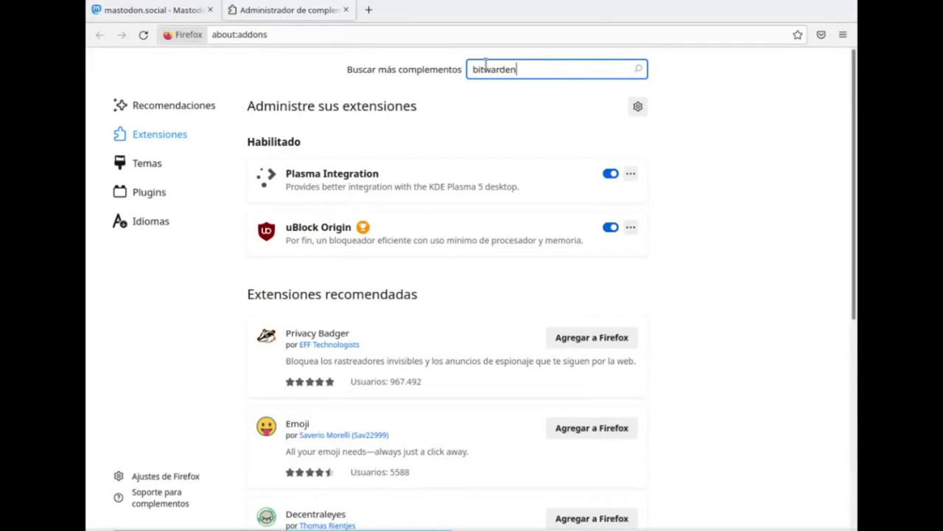
{"action": "key", "text": "Return"}
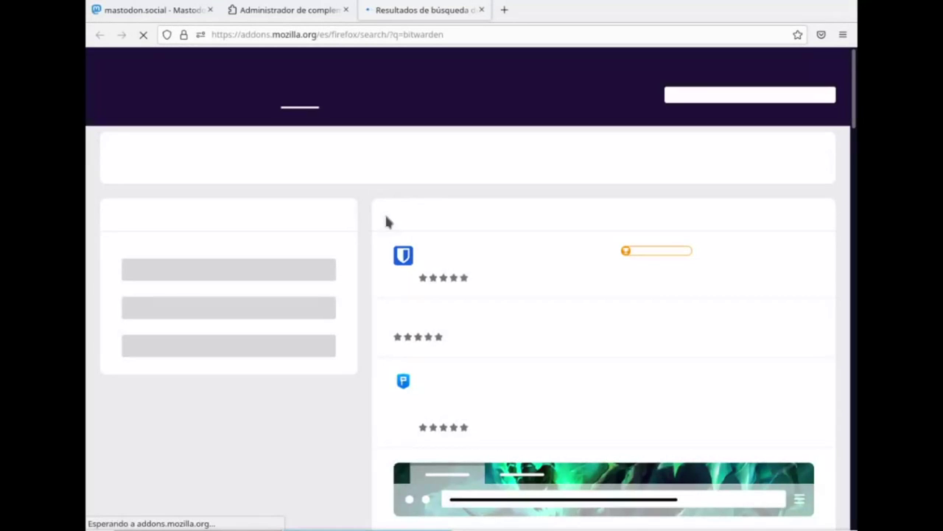
Install the Bitwarden password manager extension, granting its requested permissions, and close its add-on page.
{"action": "left_click", "coordinate": [495, 258]}
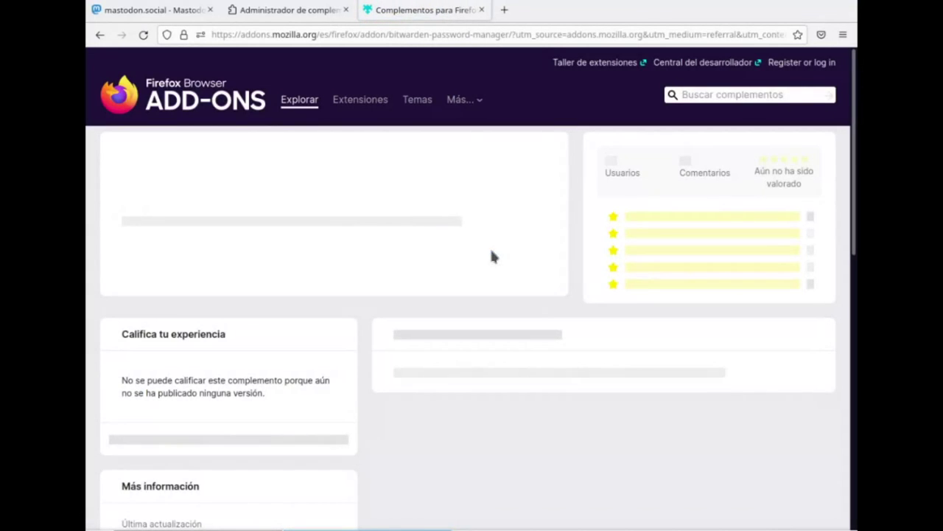
{"action": "left_click", "coordinate": [493, 315]}
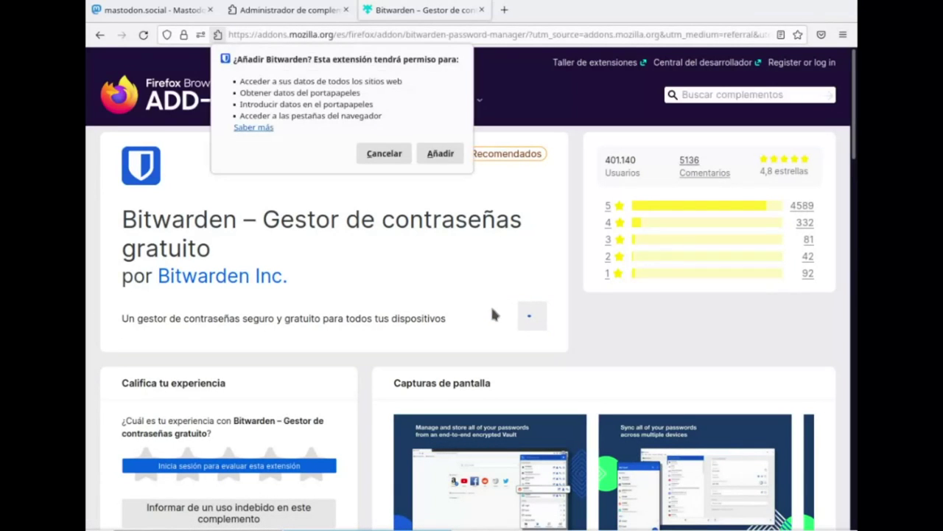
{"action": "left_click", "coordinate": [439, 154]}
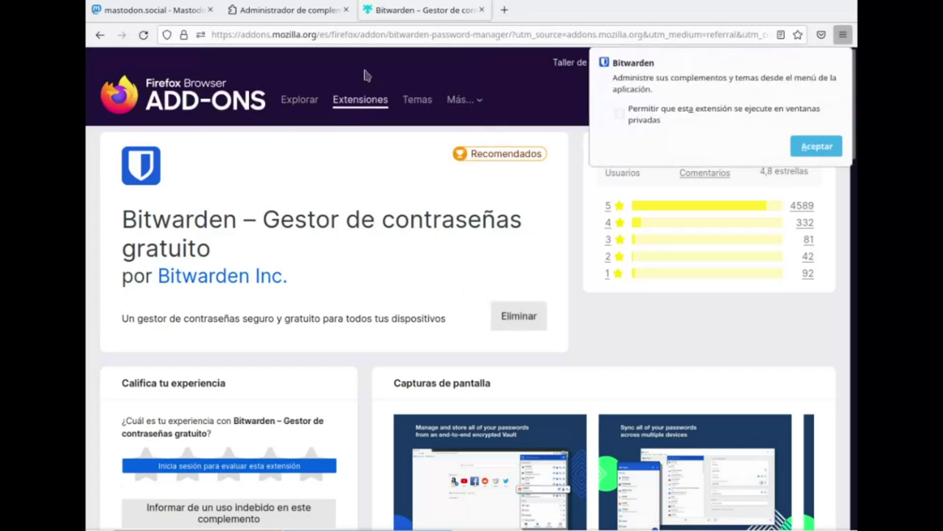
{"action": "left_click", "coordinate": [807, 153]}
{"action": "key", "text": "ctrl+w"}
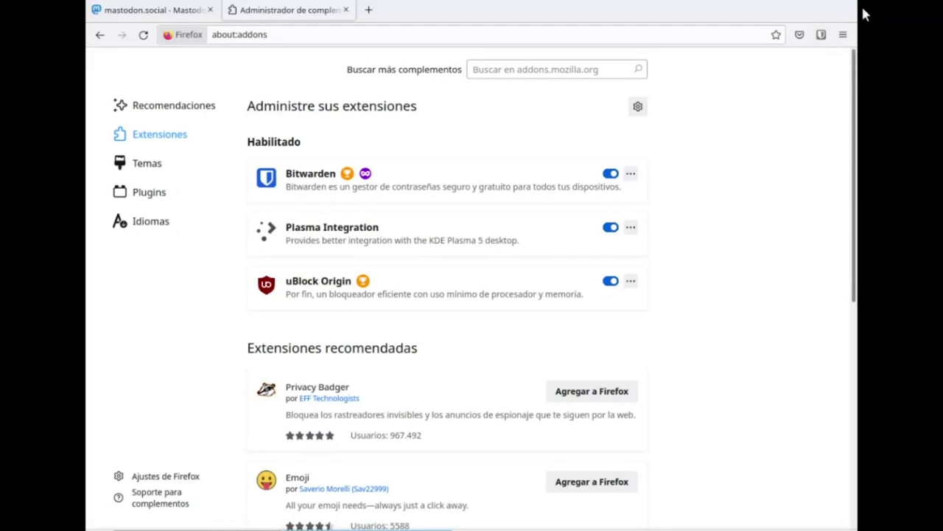
Log in to the Bitwarden extension with the account's master password, and close the add-ons manager.
{"action": "left_click", "coordinate": [822, 35]}
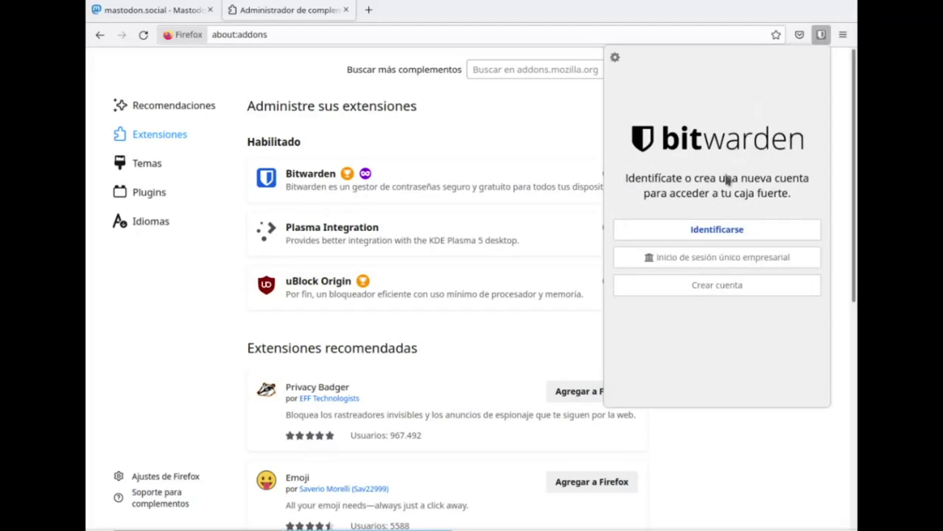
{"action": "left_click", "coordinate": [706, 230]}
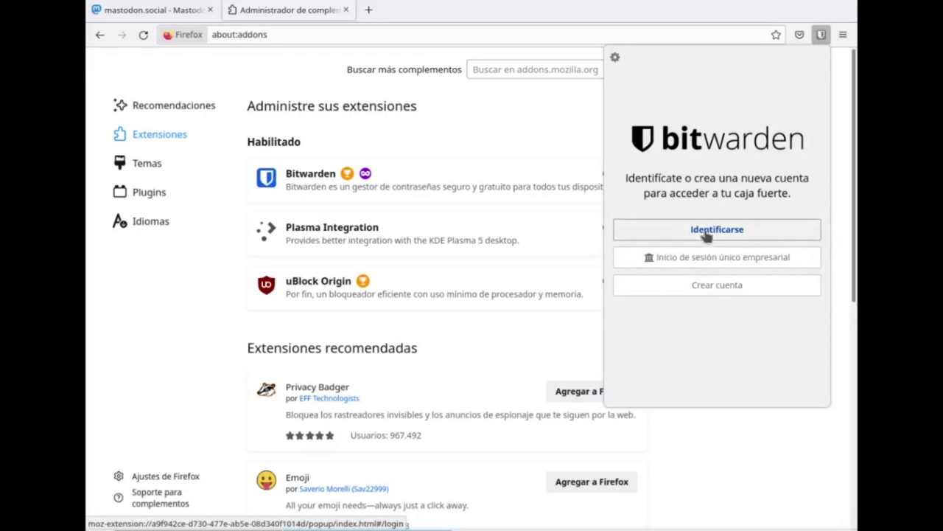
{"action": "key", "text": "ctrl+v"}
{"action": "key", "text": "Return"}
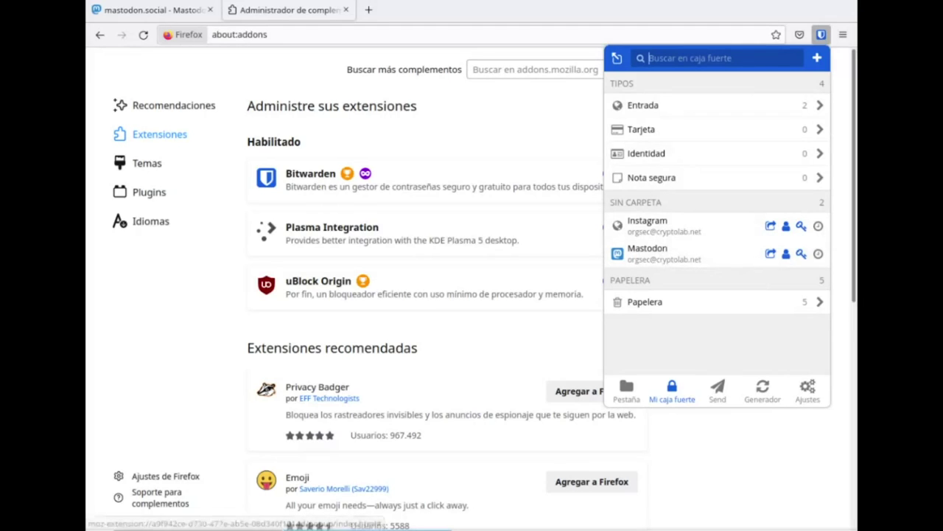
{"action": "key", "text": "Escape"}
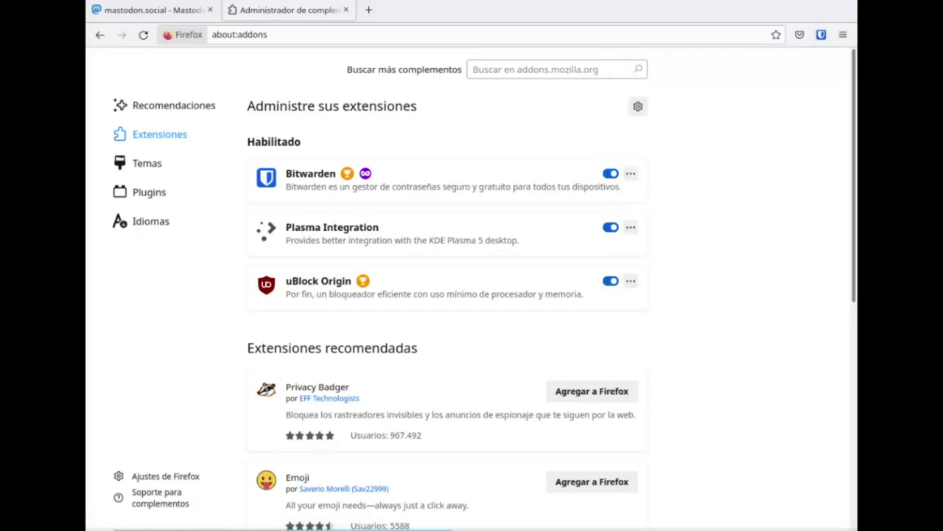
{"action": "left_click", "coordinate": [346, 10]}
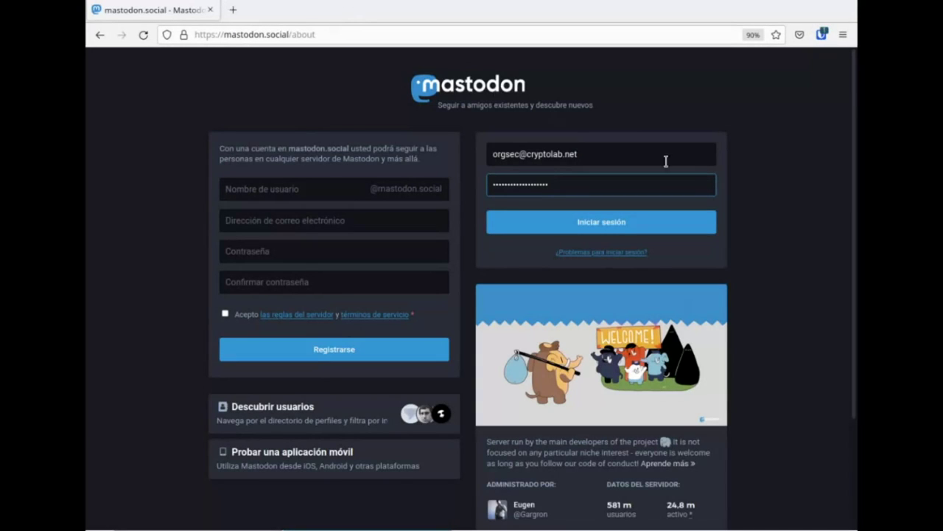
Delete the password and the e-mail address entered in the mastodon.social login form.
{"action": "key", "text": "BackSpace"}
{"action": "key", "text": "BackSpace"}
{"action": "key", "text": "BackSpace"}
{"action": "key", "text": "BackSpace"}
{"action": "key", "text": "BackSpace"}
{"action": "key", "text": "BackSpace"}
{"action": "key", "text": "BackSpace"}
{"action": "key", "text": "BackSpace"}
{"action": "key", "text": "BackSpace"}
{"action": "key", "text": "BackSpace"}
{"action": "key", "text": "BackSpace"}
{"action": "key", "text": "BackSpace"}
{"action": "key", "text": "BackSpace"}
{"action": "key", "text": "BackSpace"}
{"action": "key", "text": "BackSpace"}
{"action": "key", "text": "BackSpace"}
{"action": "left_click", "coordinate": [601, 154]}
{"action": "key", "text": "BackSpace"}
{"action": "key", "text": "BackSpace"}
{"action": "key", "text": "BackSpace"}
{"action": "key", "text": "BackSpace"}
{"action": "key", "text": "BackSpace"}
{"action": "key", "text": "BackSpace"}
{"action": "key", "text": "BackSpace"}
{"action": "key", "text": "BackSpace"}
{"action": "key", "text": "BackSpace"}
{"action": "key", "text": "BackSpace"}
{"action": "key", "text": "BackSpace"}
{"action": "key", "text": "BackSpace"}
{"action": "key", "text": "BackSpace"}
{"action": "key", "text": "BackSpace"}
{"action": "key", "text": "BackSpace"}
{"action": "key", "text": "BackSpace"}
{"action": "key", "text": "BackSpace"}
{"action": "key", "text": "BackSpace"}
{"action": "key", "text": "BackSpace"}
{"action": "key", "text": "BackSpace"}
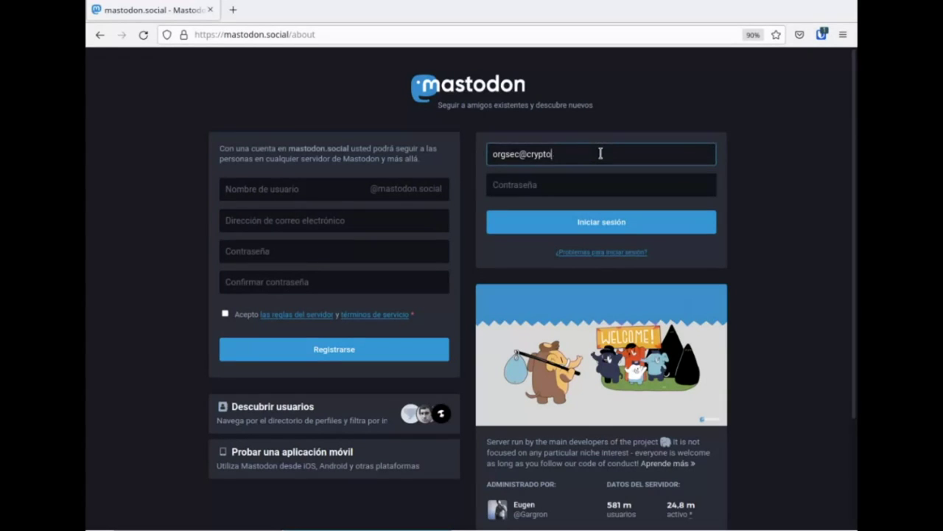
Reload mastodon.social/about and autofill the page's e-mail and password fields from the Bitwarden extension's Mastodon entry.
{"action": "left_click", "coordinate": [317, 30]}
{"action": "left_click", "coordinate": [318, 31]}
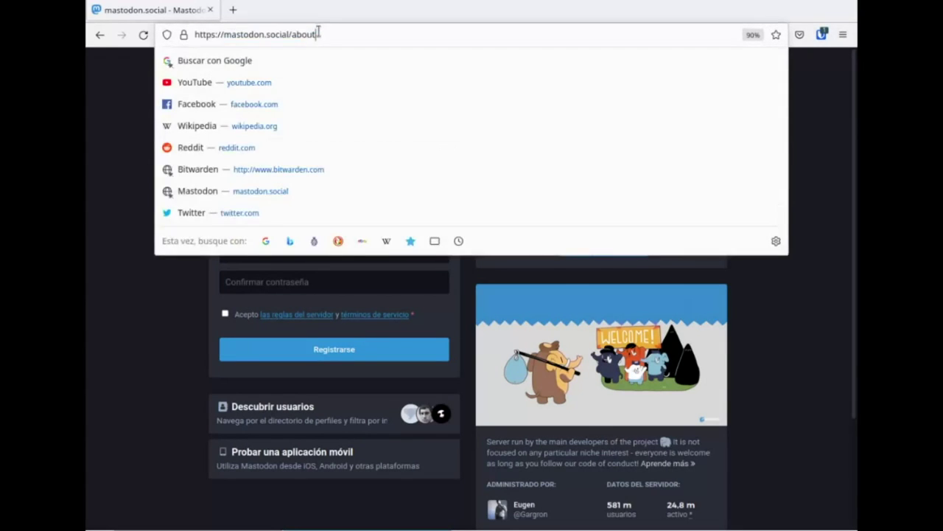
{"action": "key", "text": "Return"}
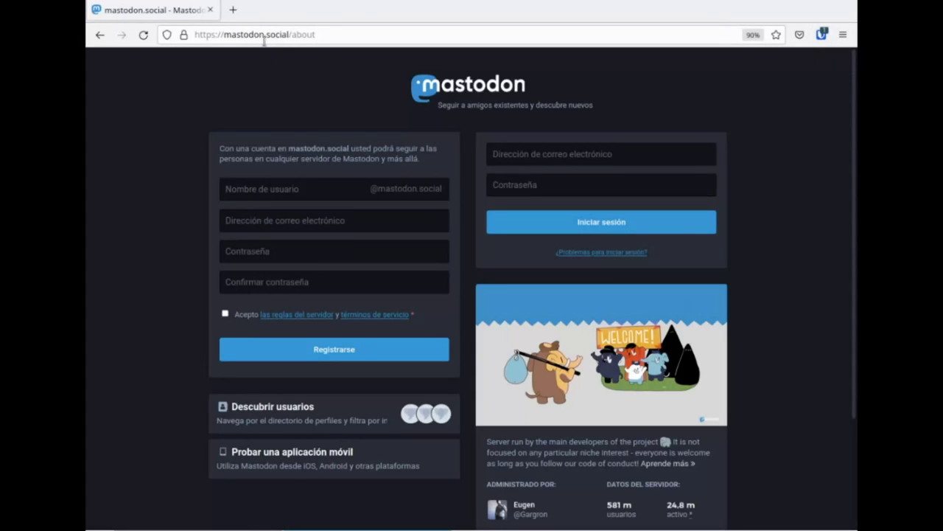
{"action": "left_click", "coordinate": [823, 36]}
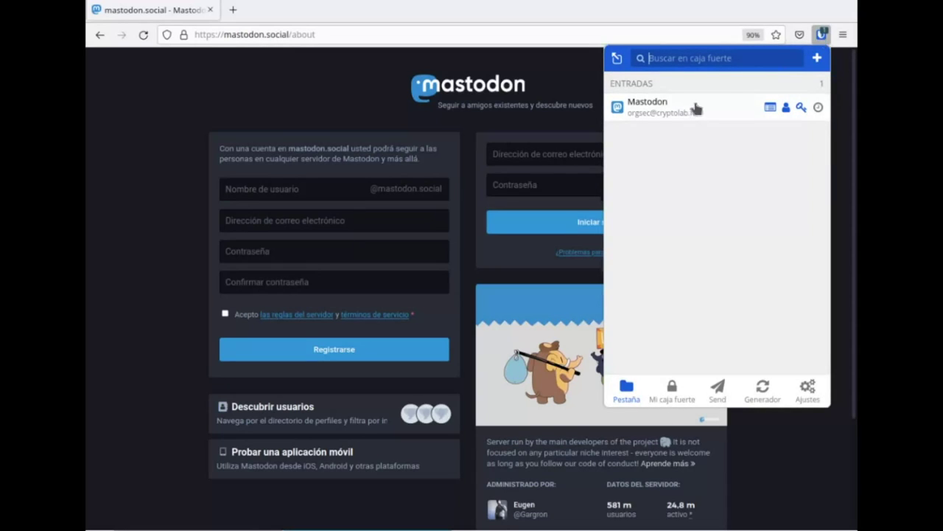
{"action": "left_click", "coordinate": [643, 105]}
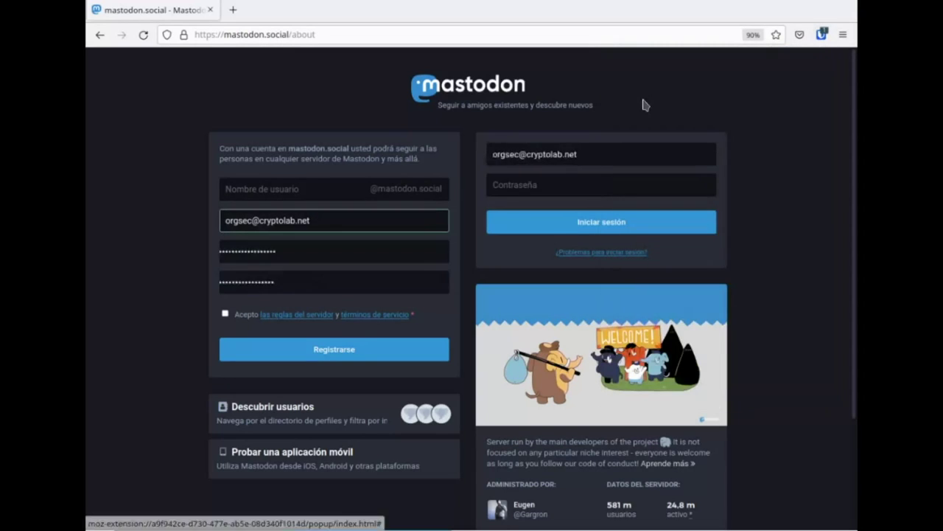